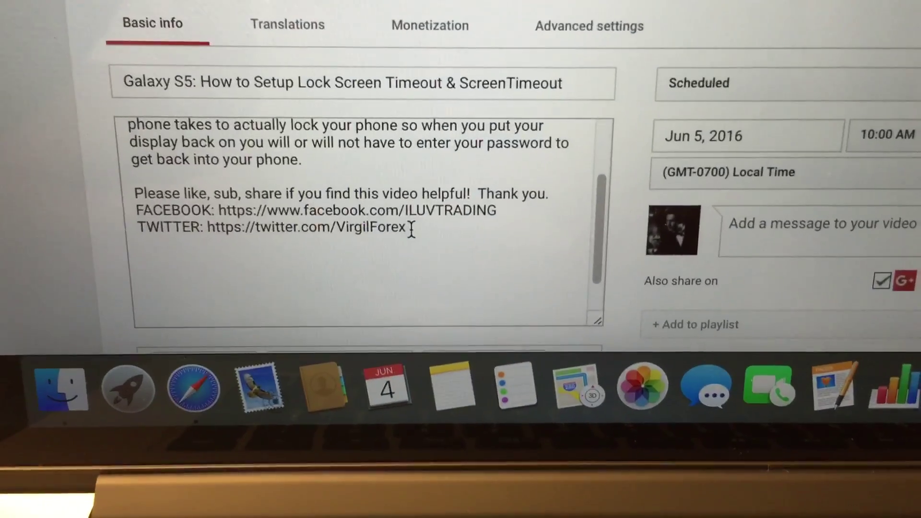
Copy the 'VirgilForex' handle from the Twitter link onto a new line, then select it
{"action": "left_click_drag", "start_coordinate": [409, 227], "coordinate": [344, 227]}
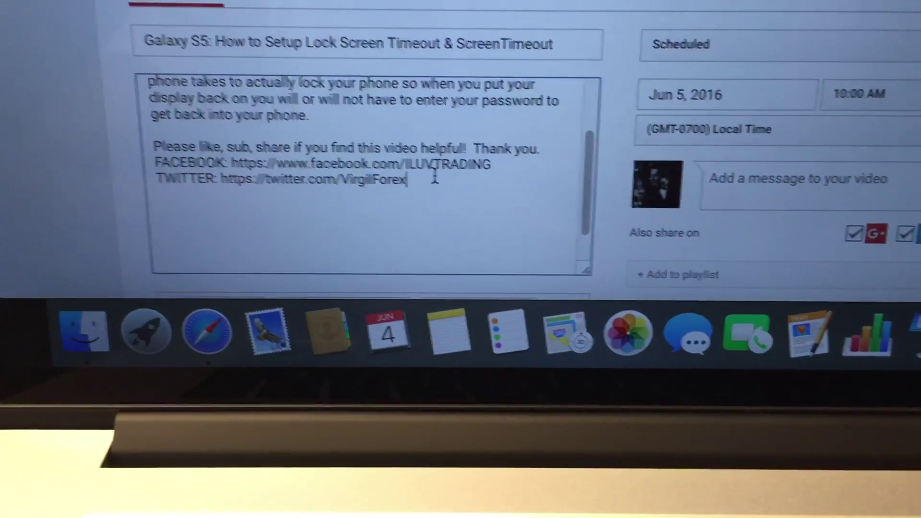
{"action": "key", "text": "Return"}
{"action": "key", "text": "Return"}
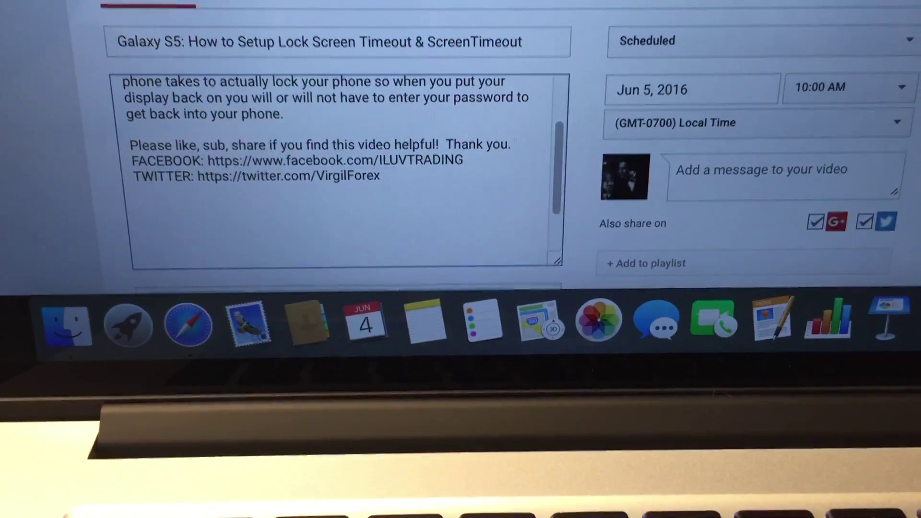
{"action": "type", "text": "VirgilForex"}
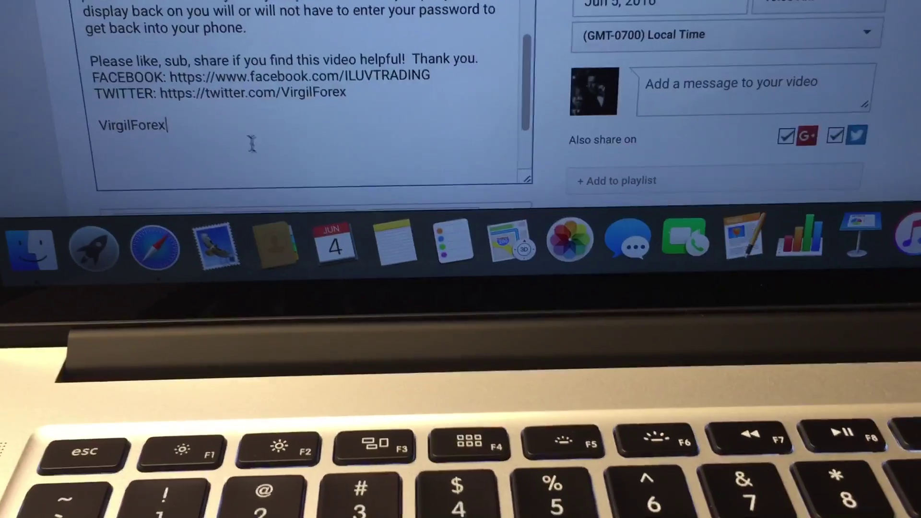
{"action": "mouse_move", "coordinate": [185, 158]}
{"action": "left_mouse_down"}
{"action": "mouse_move", "coordinate": [144, 160]}
{"action": "mouse_move", "coordinate": [103, 132]}
{"action": "left_mouse_up"}
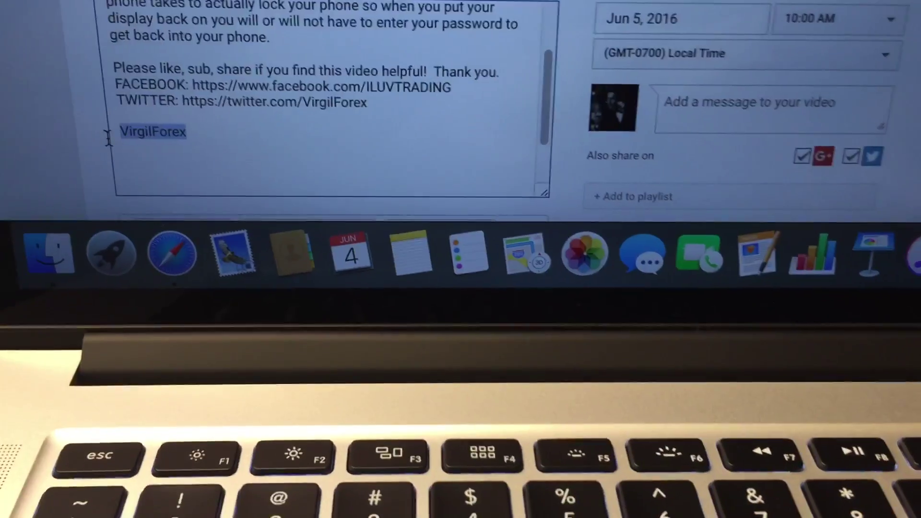
Delete the pasted 'VirgilForex' and paste a second copy of the like/share closing paragraph
{"action": "key", "text": "BackSpace"}
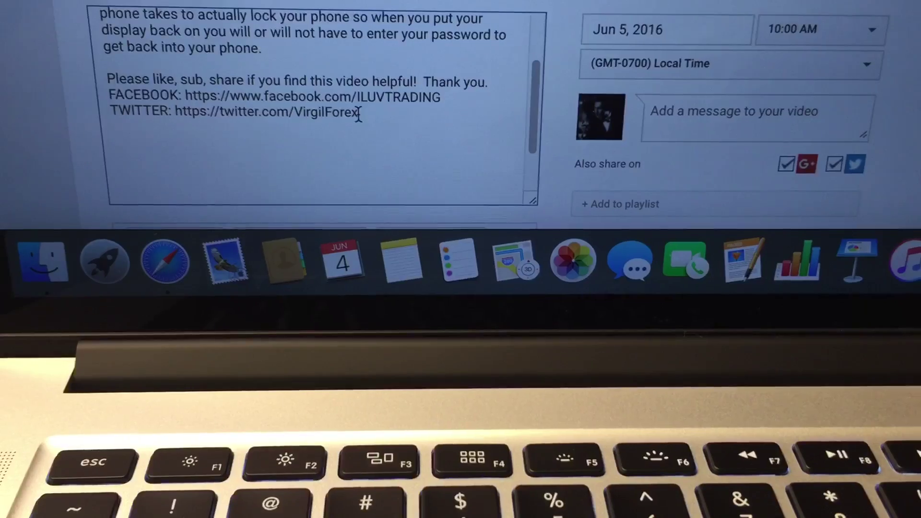
{"action": "left_click", "coordinate": [366, 115]}
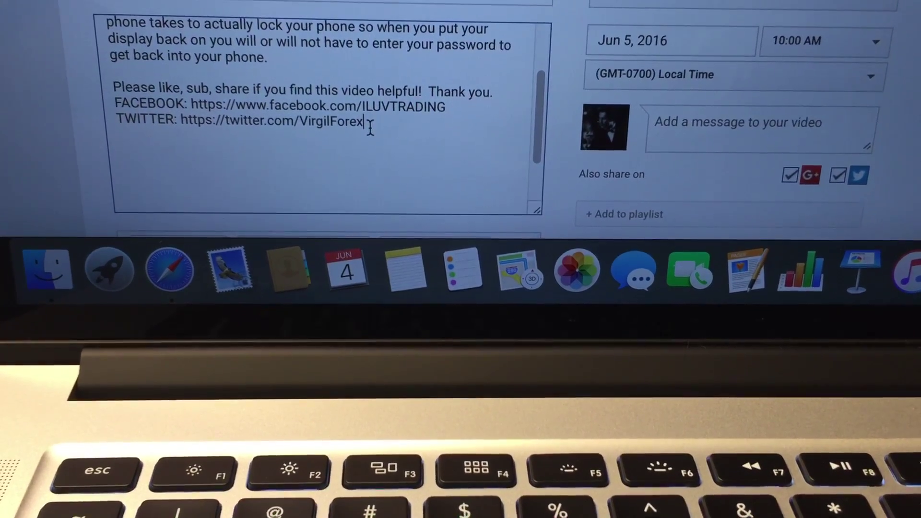
{"action": "left_click_drag", "start_coordinate": [370, 125], "coordinate": [316, 125]}
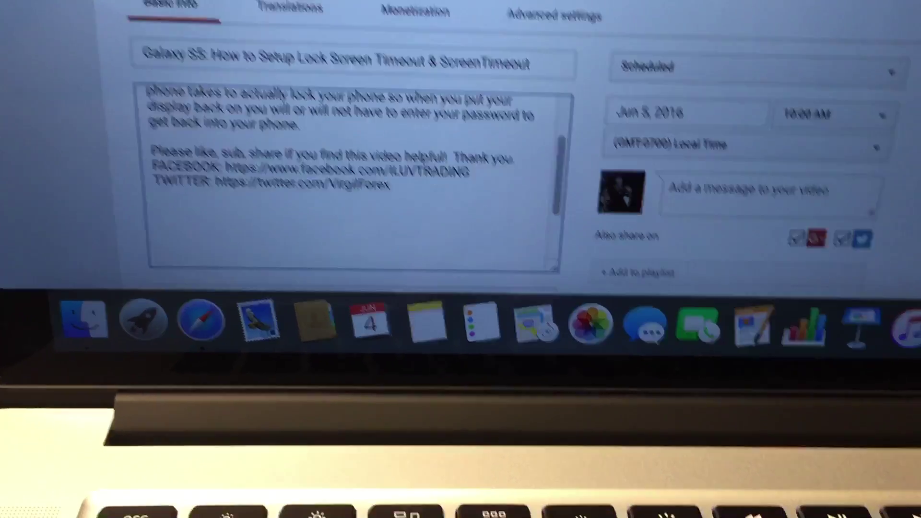
{"action": "type", "text": "Please like, sub, share if you find this video helpful!  Thank you. FACEBOOK: https://www.facebook.com/ILUVTRADING TWITTER: https://twitter.com/VirgilForex"}
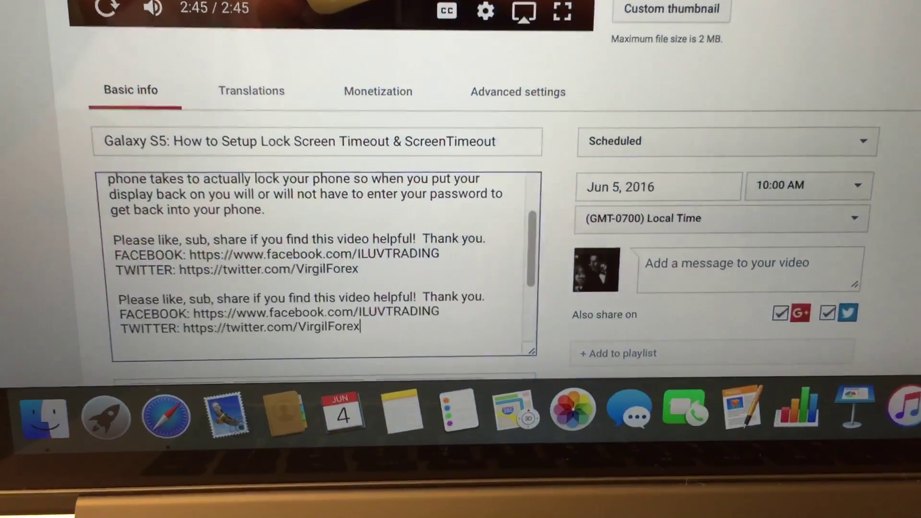